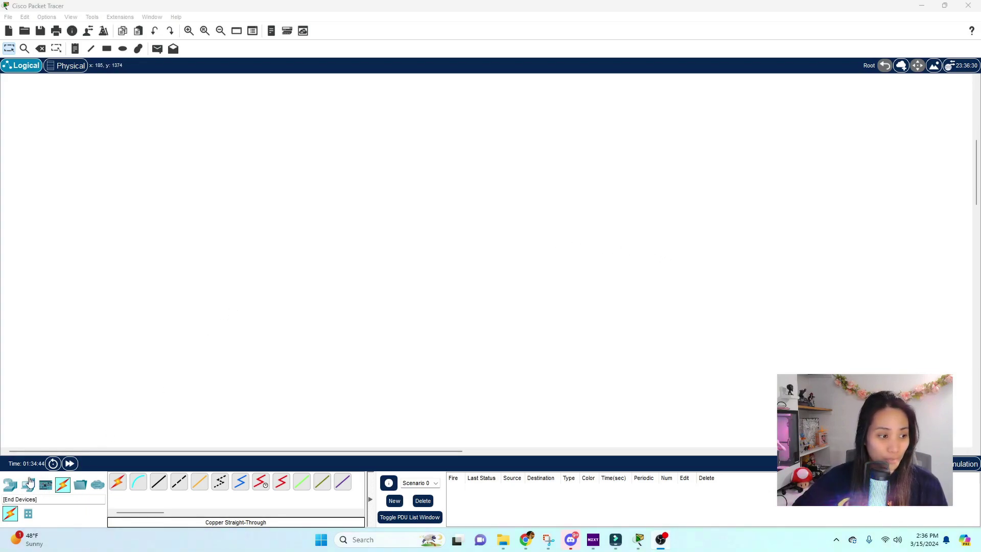
# - Place a 2960-24TT switch (Switch1) on the canvas
pyautogui.click(10, 484)
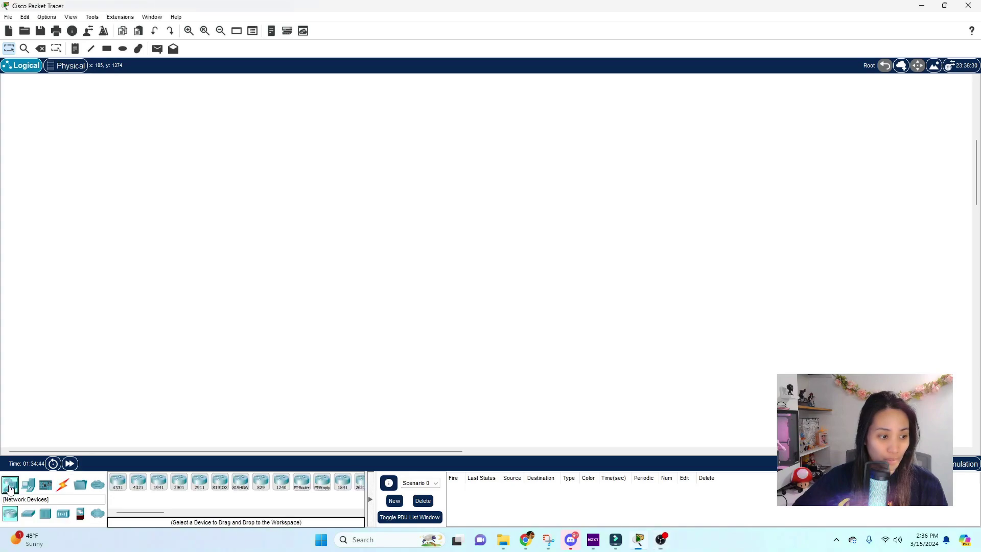
pyautogui.click(25, 516)
pyautogui.click(433, 233)
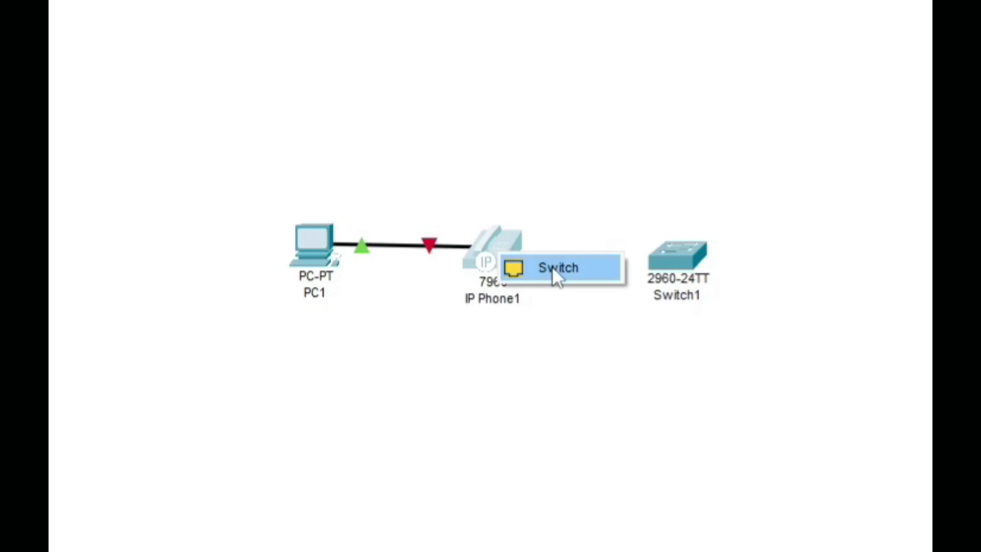
# - Cable IP Phone1's Switch port to Switch1 with a straight-through cable
pyautogui.click(554, 269)
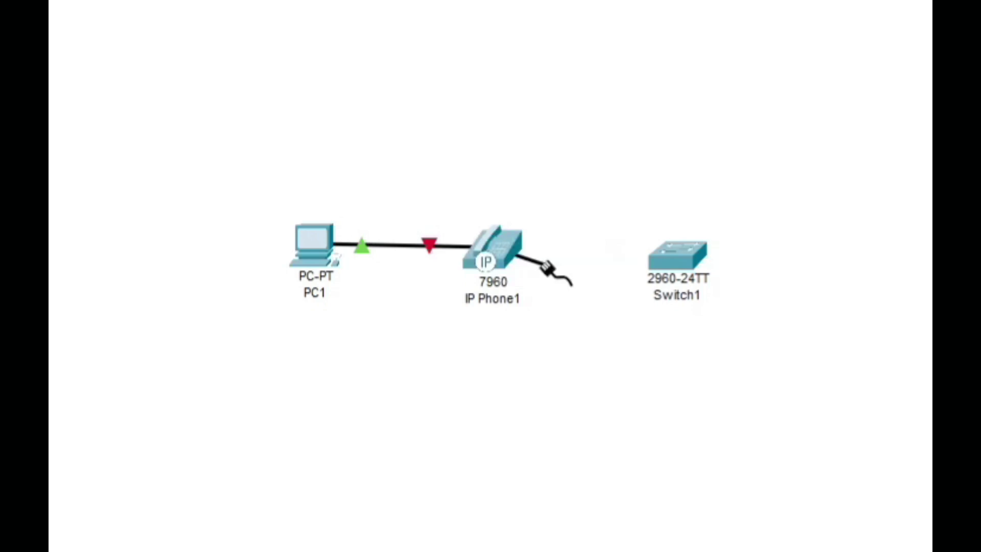
pyautogui.click(677, 258)
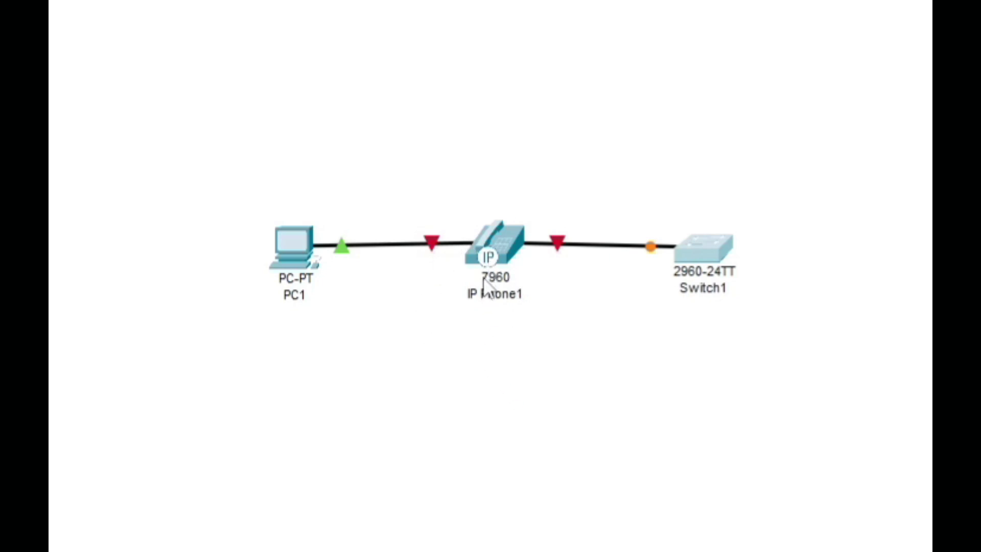
pyautogui.moveTo(493, 241)
# - Plug the IP_PHONE_POWER_ADAPTER into IP Phone1's power jack, then close its window
pyautogui.click(497, 240)
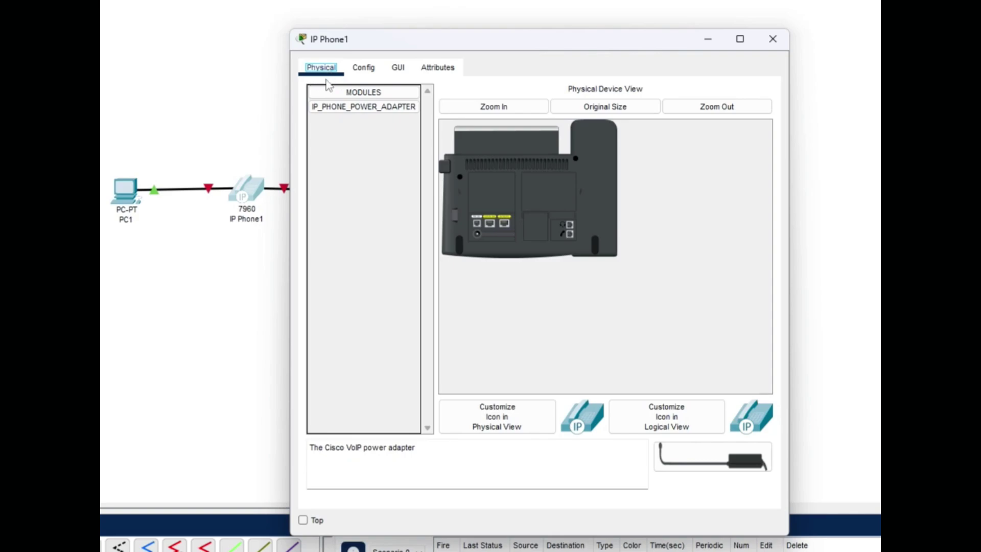
pyautogui.click(334, 109)
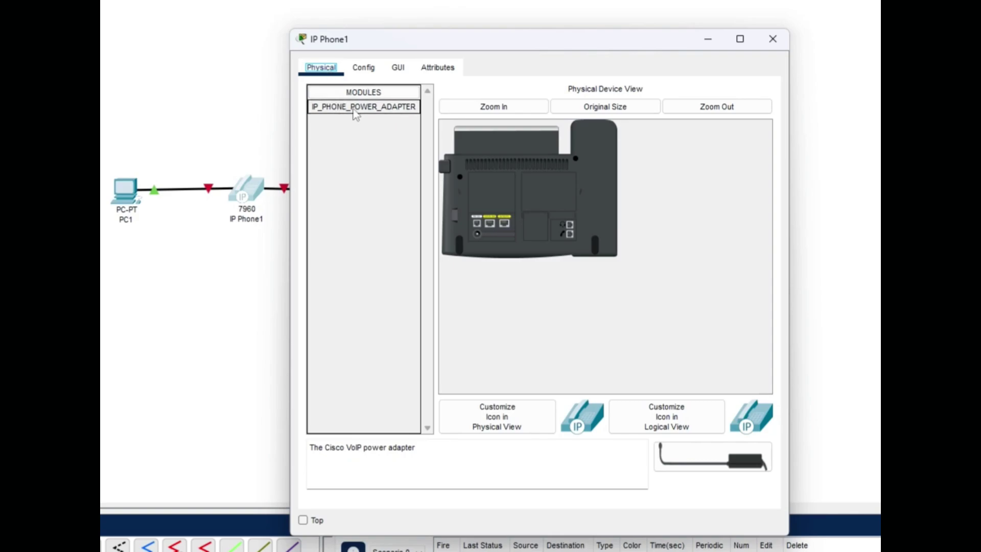
pyautogui.click(353, 110)
pyautogui.moveTo(683, 456); pyautogui.dragTo(477, 235)
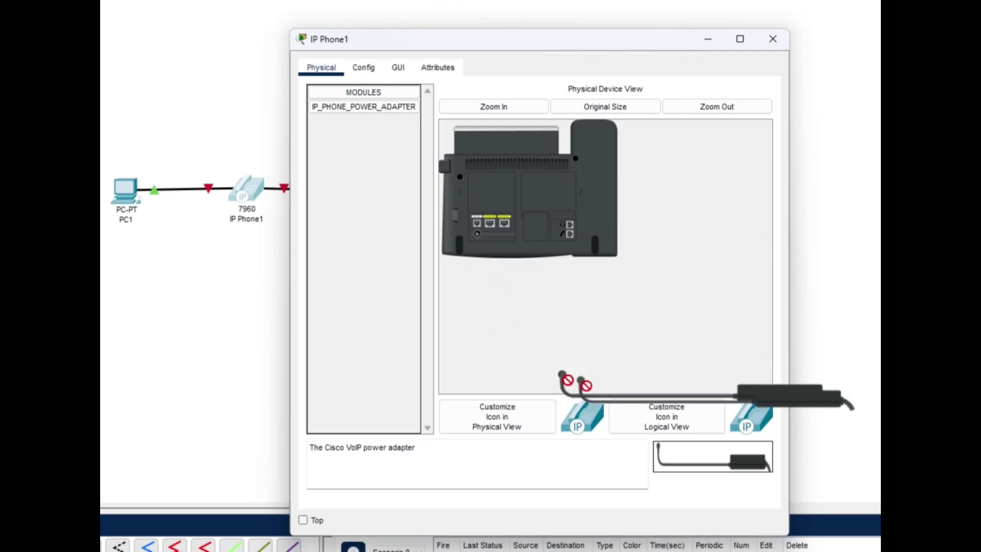
pyautogui.click(490, 107)
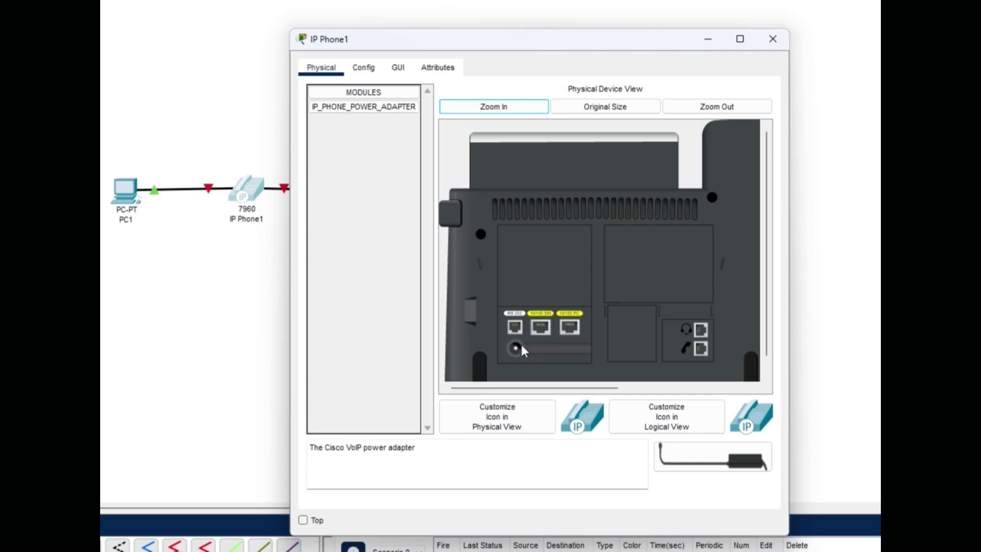
pyautogui.moveTo(713, 456); pyautogui.dragTo(514, 349)
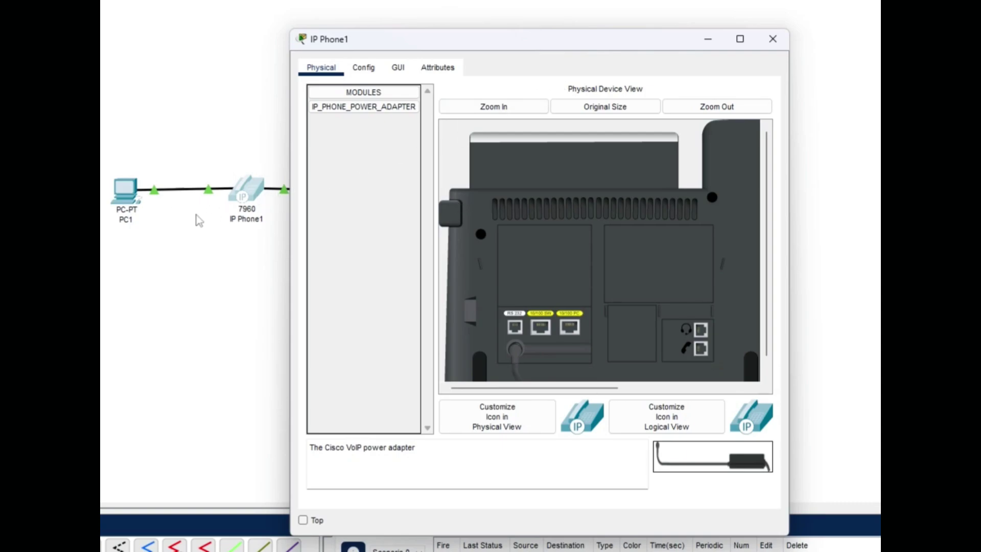
pyautogui.click(772, 39)
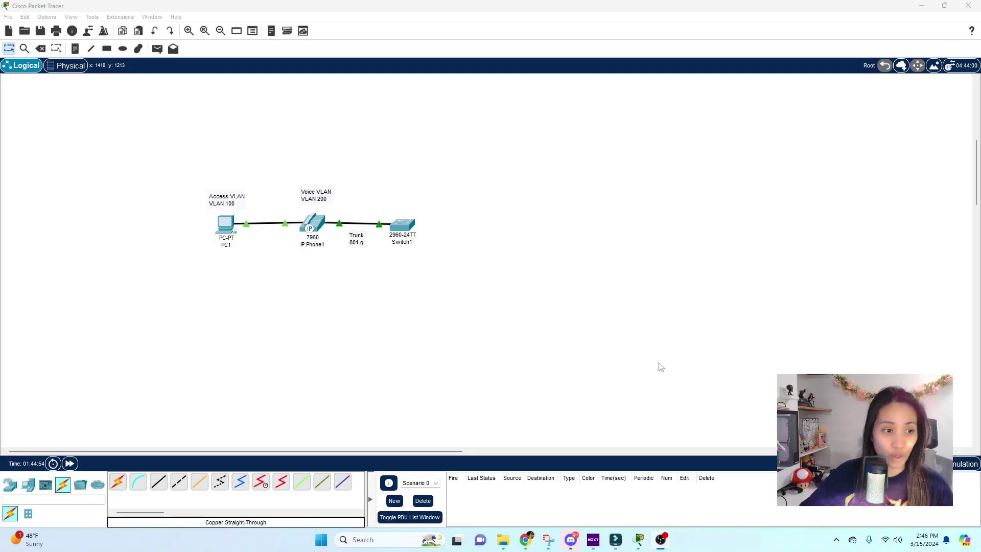
# - Open Switch1's device window
pyautogui.click(402, 225)
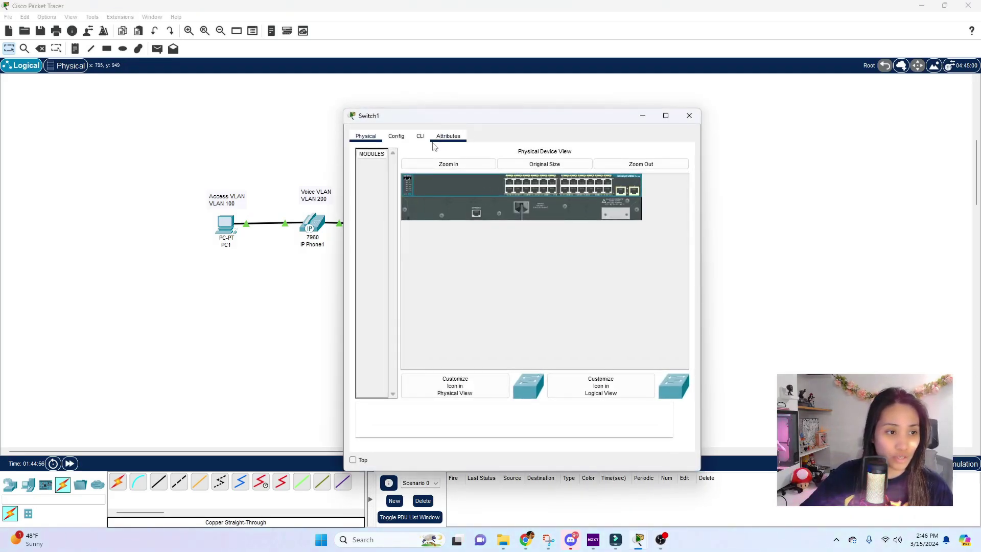
# - In Switch1's CLI, enter global configuration mode and create VLAN 100 named Computer
pyautogui.click(418, 138)
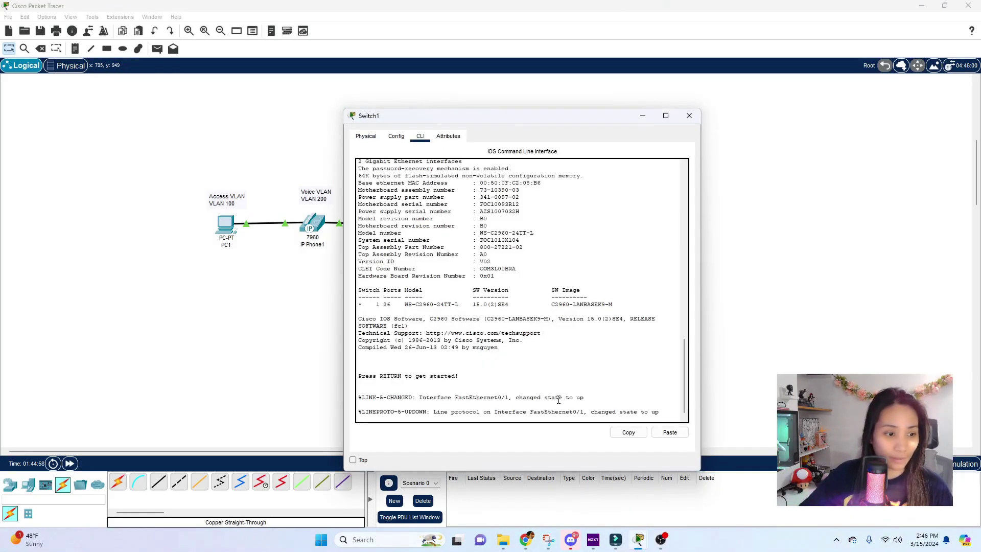
pyautogui.press('Return')
pyautogui.press('Return')
pyautogui.press('Return')
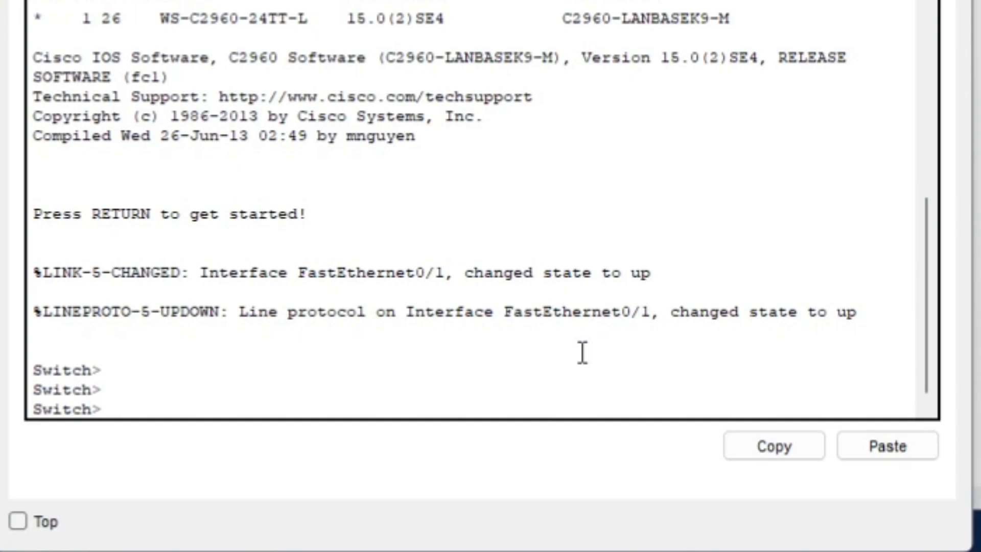
pyautogui.write('en')
pyautogui.press('Return')
pyautogui.write('co')
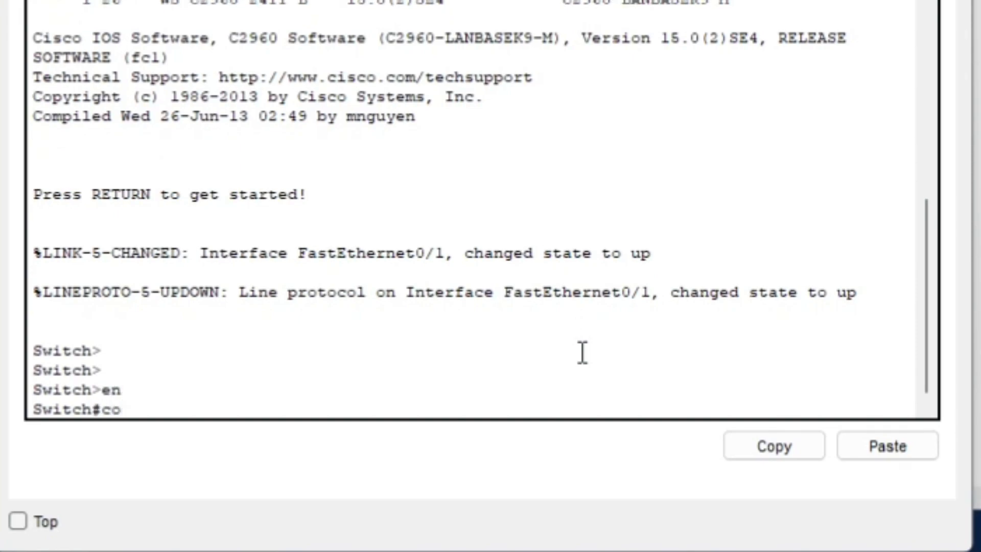
pyautogui.write('nf t')
pyautogui.press('Return')
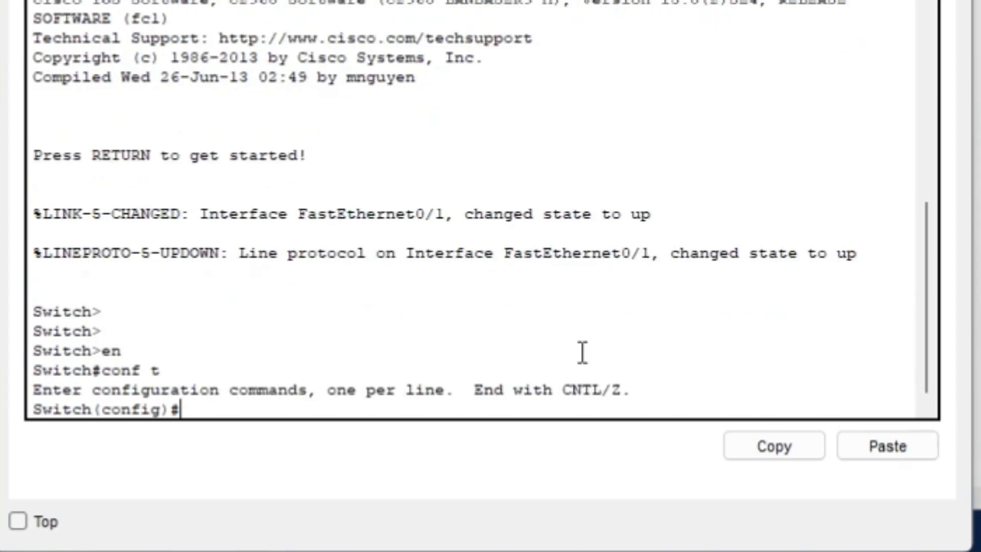
pyautogui.write('vlan 100')
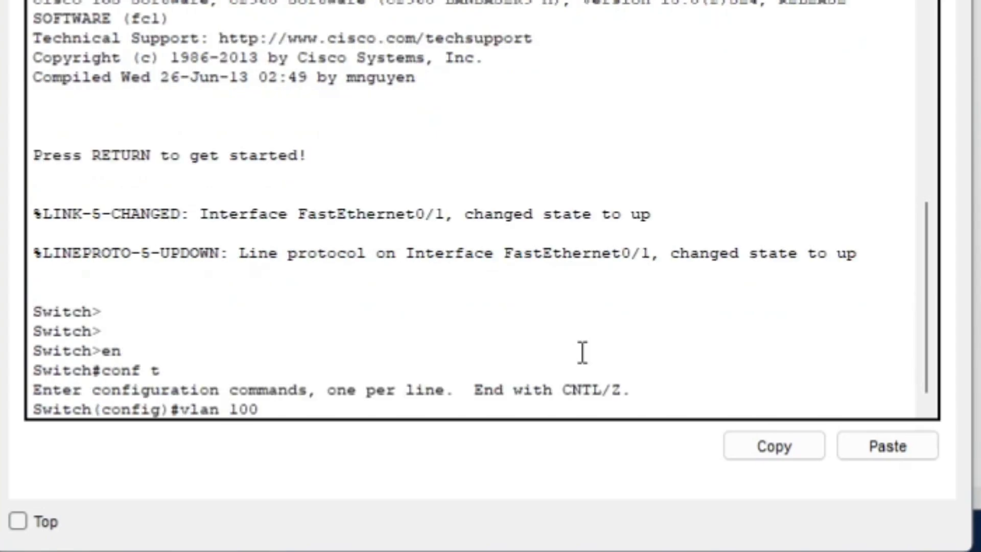
pyautogui.press('Return')
pyautogui.write('name ')
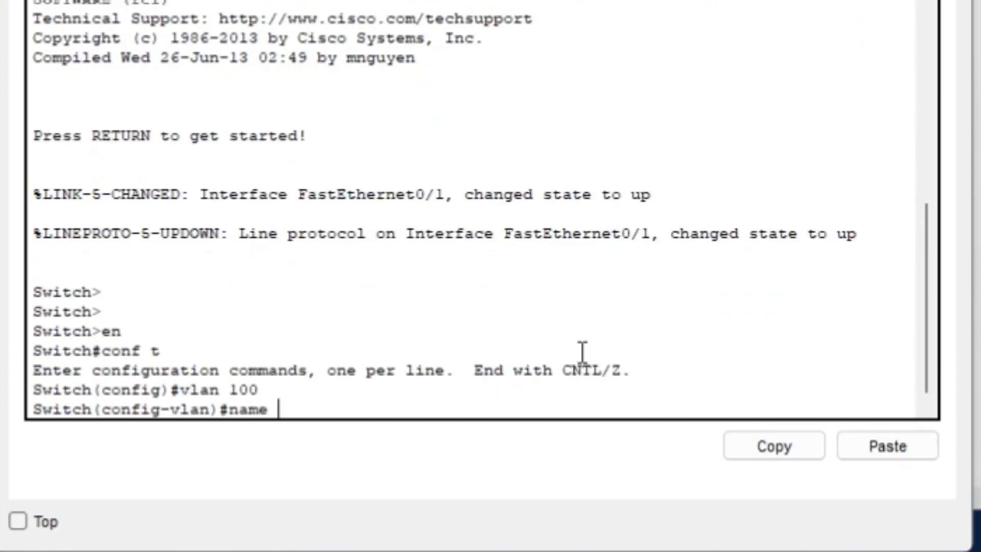
pyautogui.write('Datya')
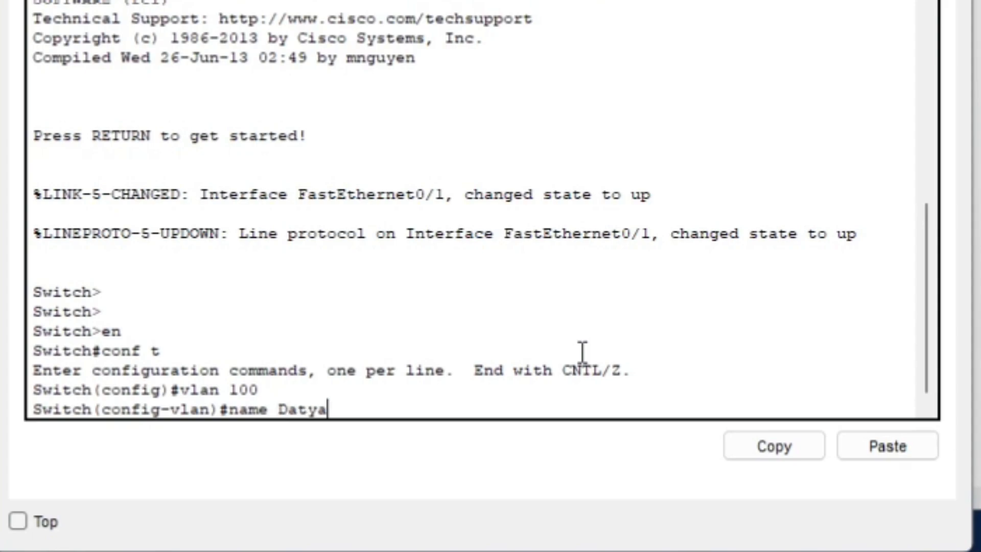
pyautogui.press('BackSpace')
pyautogui.press('BackSpace')
pyautogui.press('BackSpace')
pyautogui.press('BackSpace')
pyautogui.press('BackSpace')
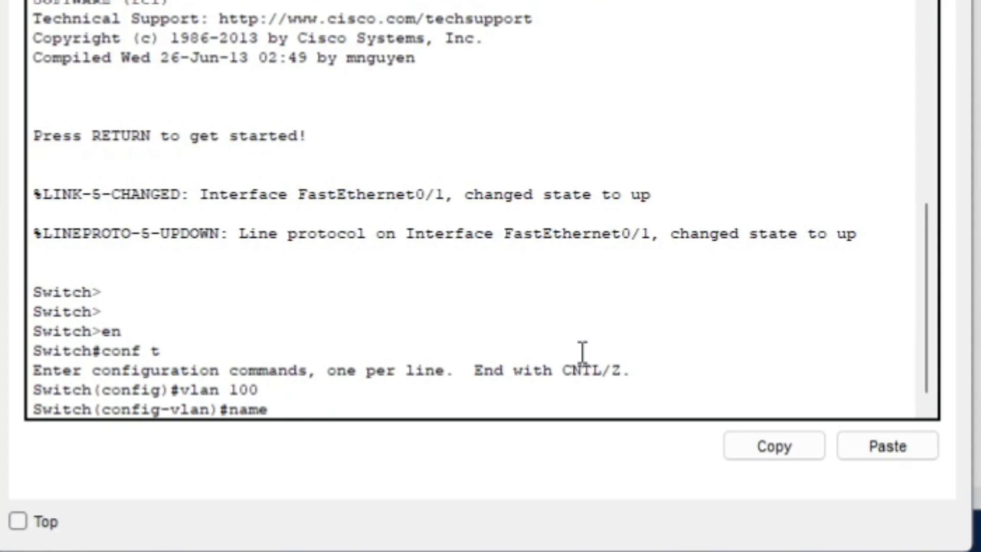
pyautogui.write('Computer')
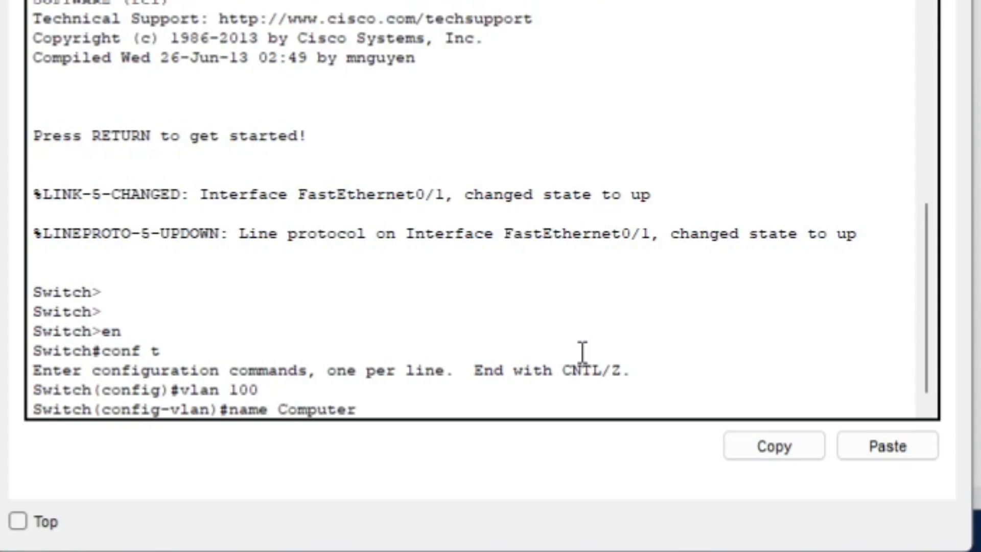
pyautogui.press('Return')
pyautogui.write('exit')
pyautogui.press('Return')
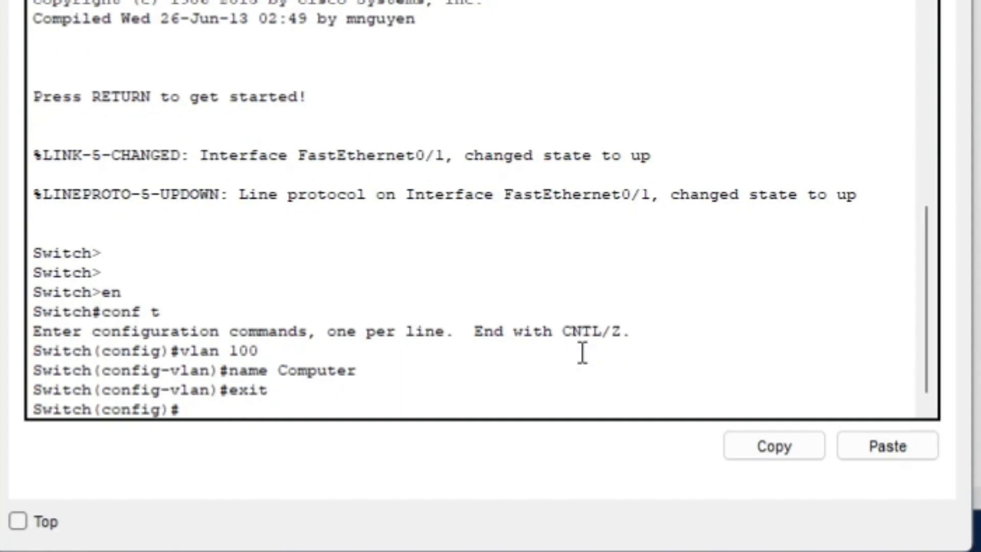
# - Create VLAN 200 named Phone and return to global configuration mode
pyautogui.write('vlan 200')
pyautogui.press('Return')
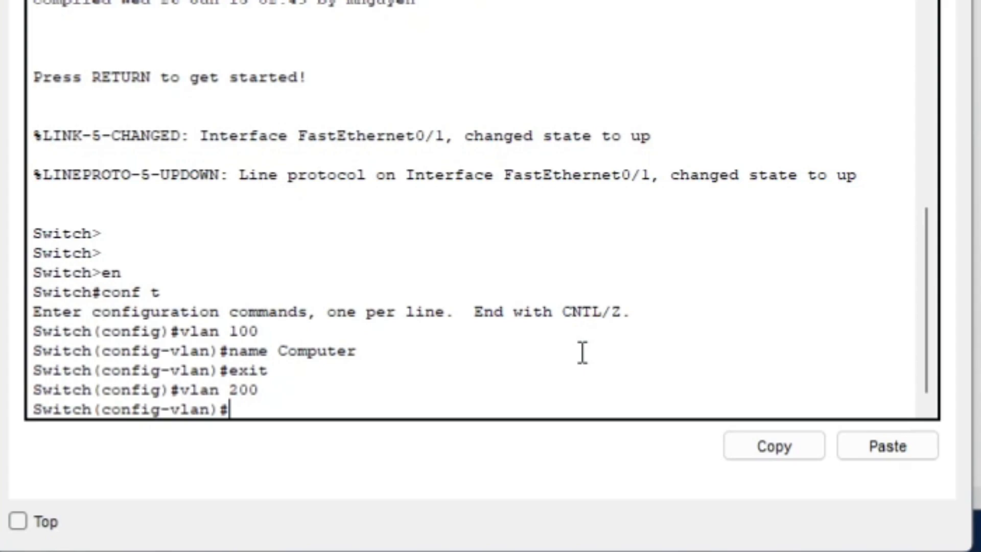
pyautogui.write('name Phone')
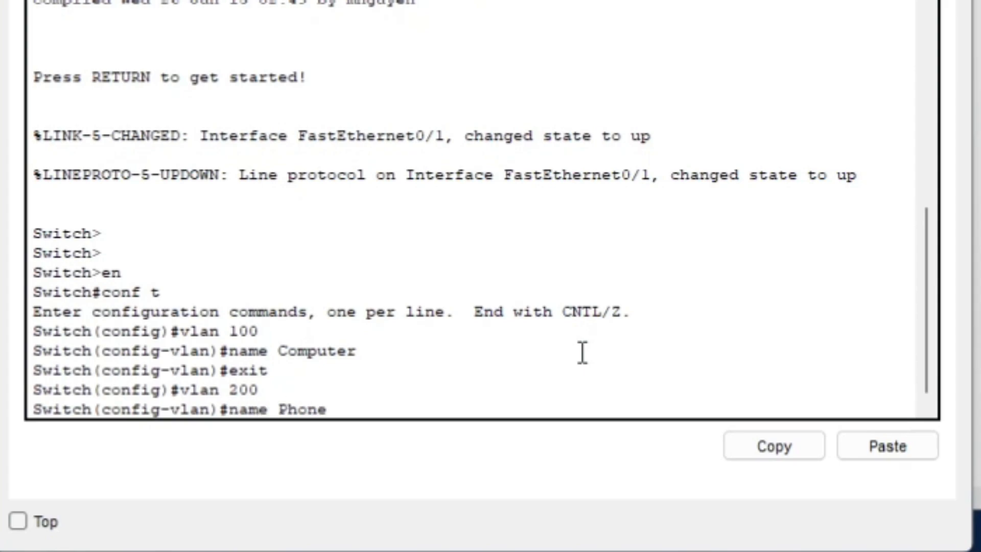
pyautogui.press('Return')
pyautogui.write('exit')
pyautogui.press('Return')
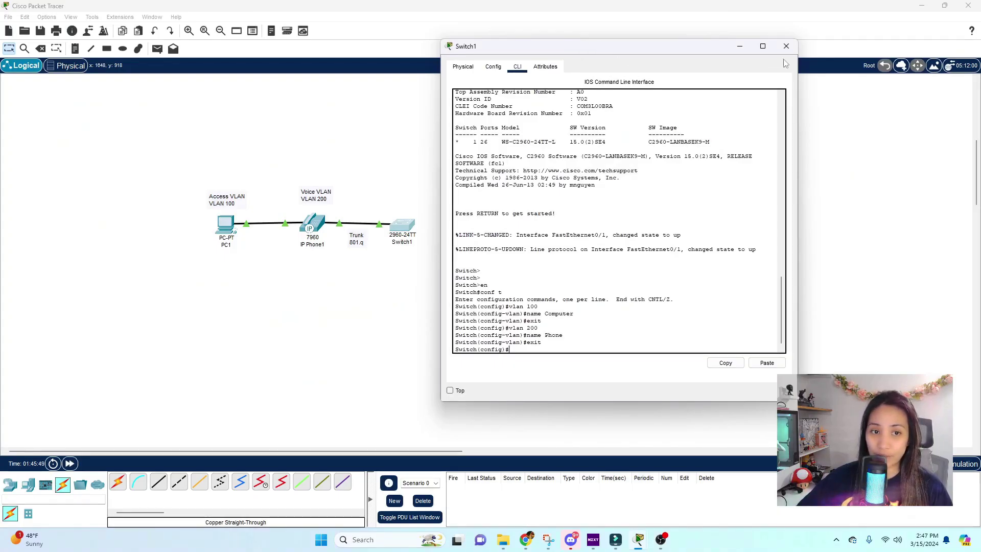
pyautogui.click(786, 46)
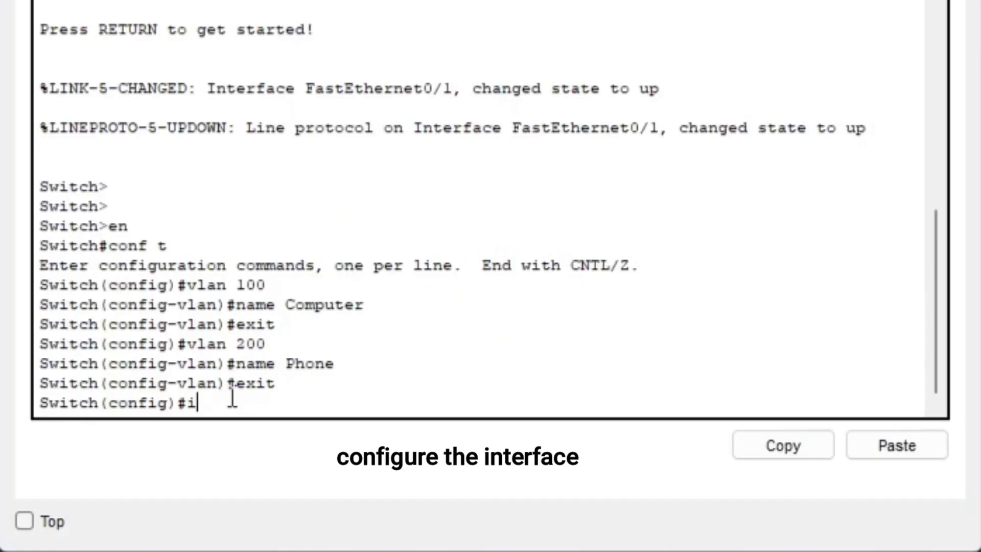
# - Enter interface fa0/1 and set it to switchport mode access
pyautogui.press('BackSpace')
pyautogui.write('t fa0/1')
pyautogui.press('Return')
pyautogui.write('sw')
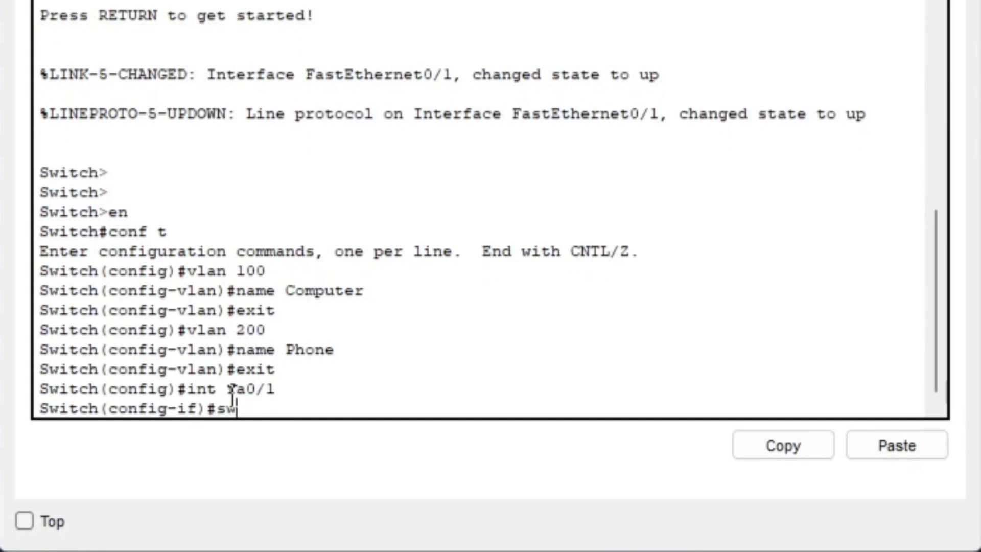
pyautogui.press('Tab')
pyautogui.write('mode')
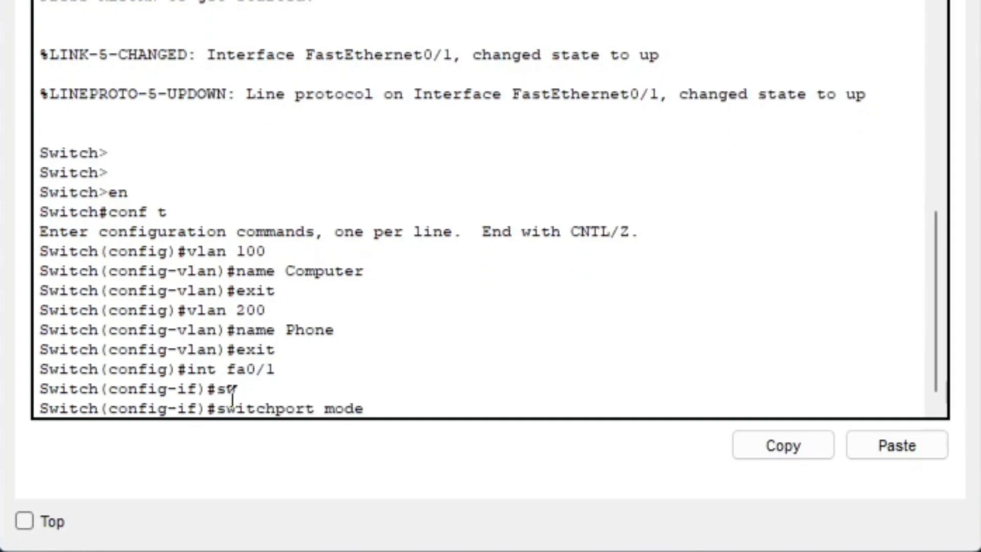
pyautogui.write(' access')
pyautogui.press('Return')
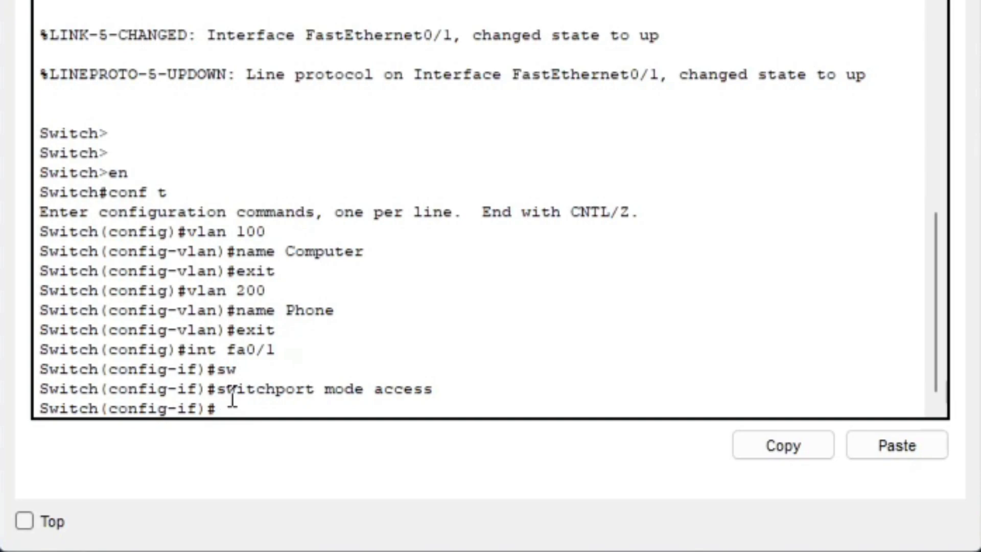
# - Assign fa0/1 to access VLAN 100 and voice VLAN 200
pyautogui.write('sw')
pyautogui.press('Tab')
pyautogui.write('acc')
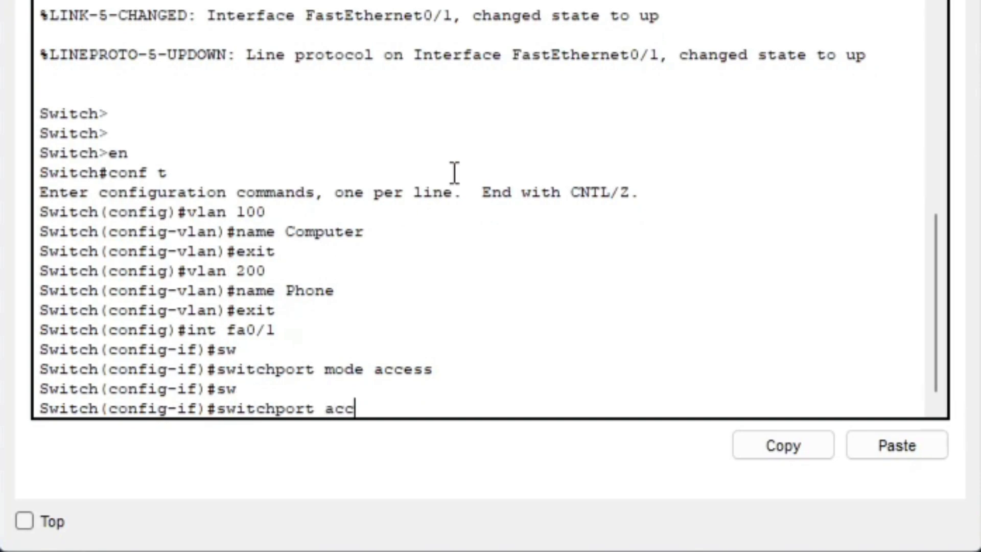
pyautogui.write('ess vlan ')
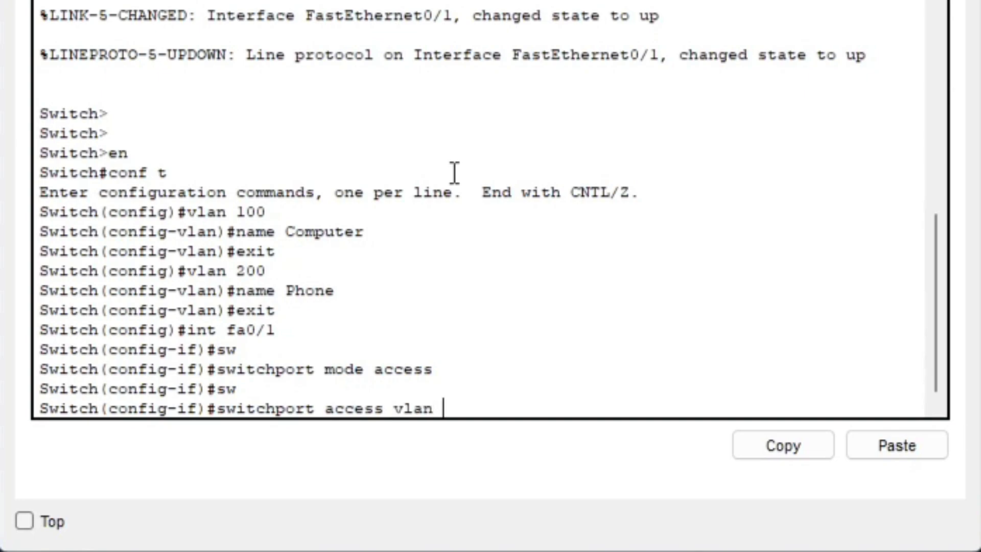
pyautogui.write('100')
pyautogui.press('Return')
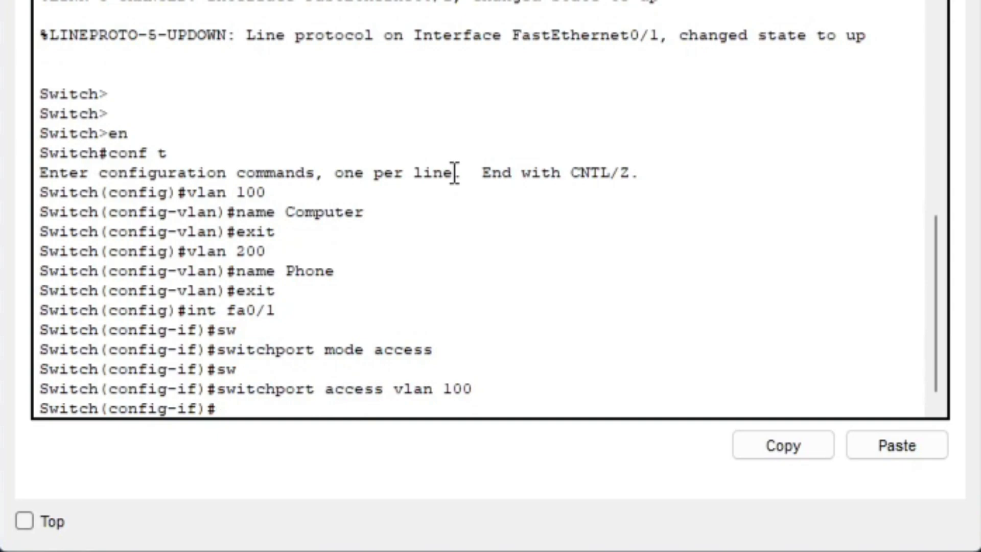
pyautogui.write('sw')
pyautogui.press('Tab')
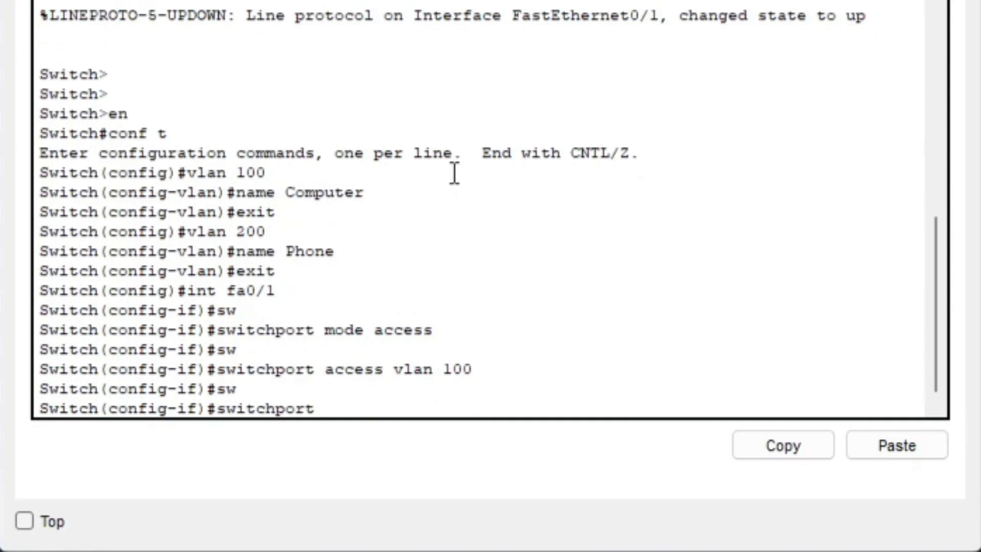
pyautogui.write('voice')
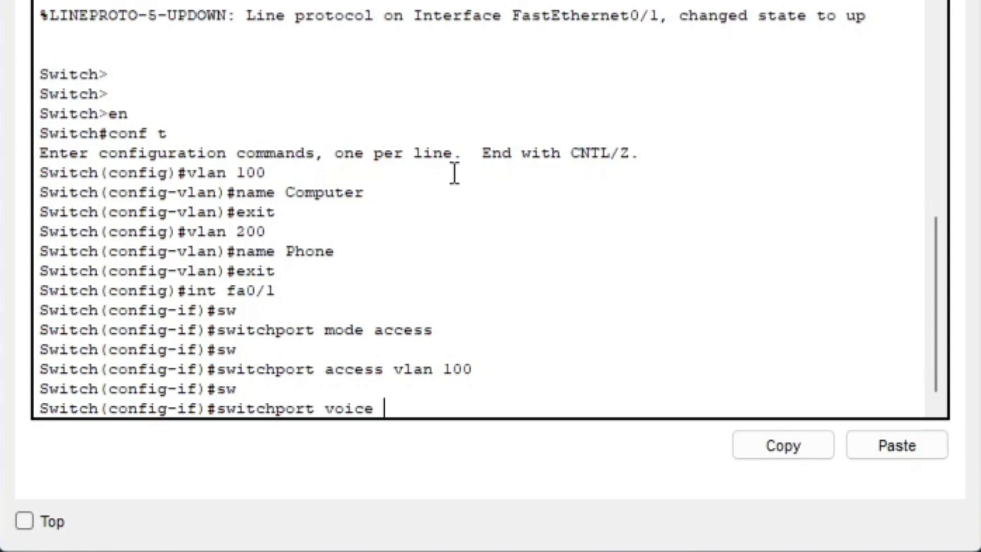
pyautogui.write(' vlan 200')
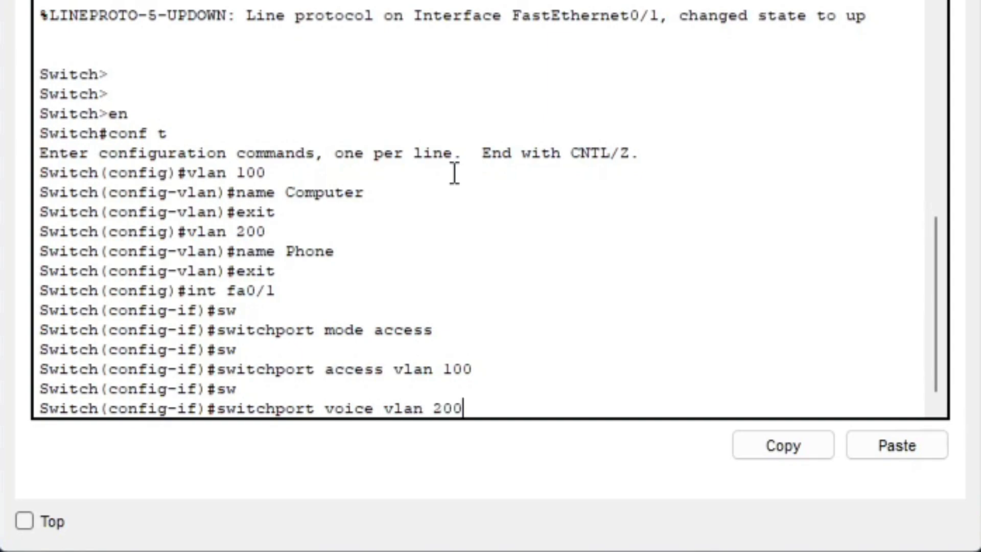
pyautogui.press('Return')
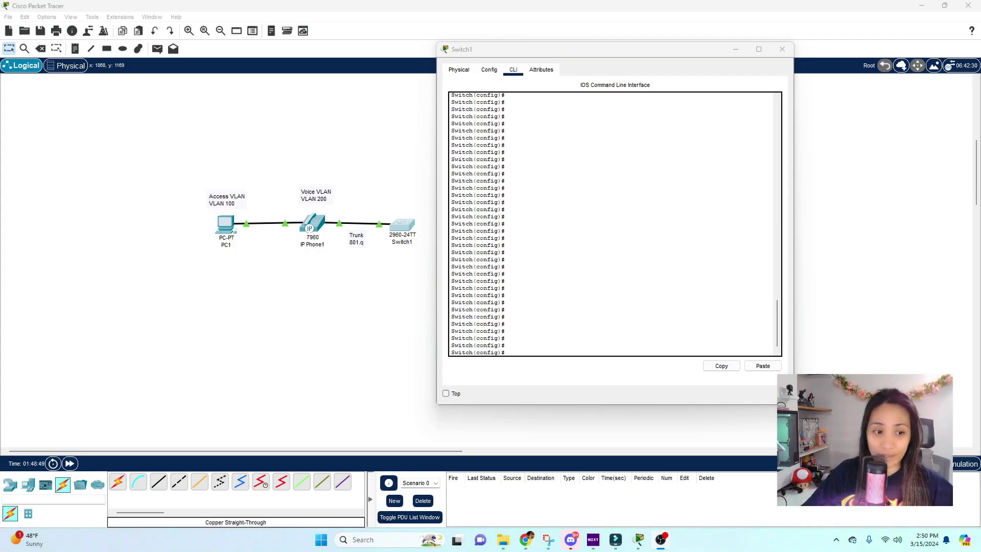
# - Run 'do sh interfaces fa0/1 switchport' and page through the full output
pyautogui.click(558, 353)
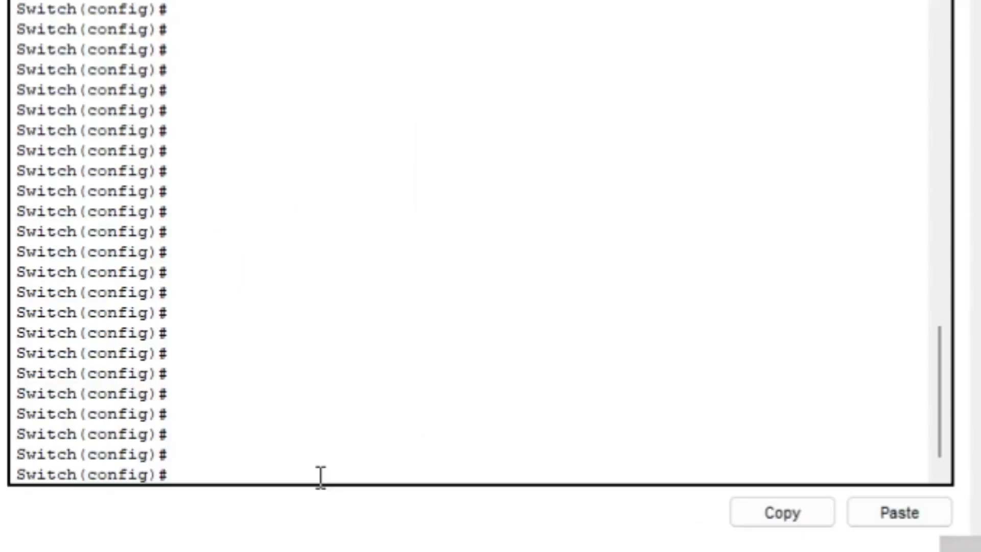
pyautogui.write('do sh inm')
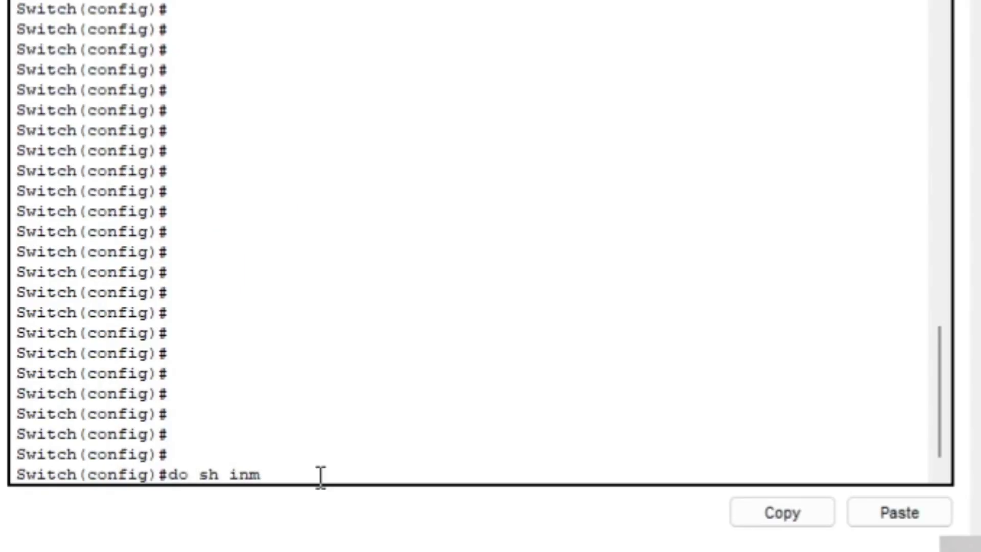
pyautogui.press('BackSpace')
pyautogui.write('terfaces fa')
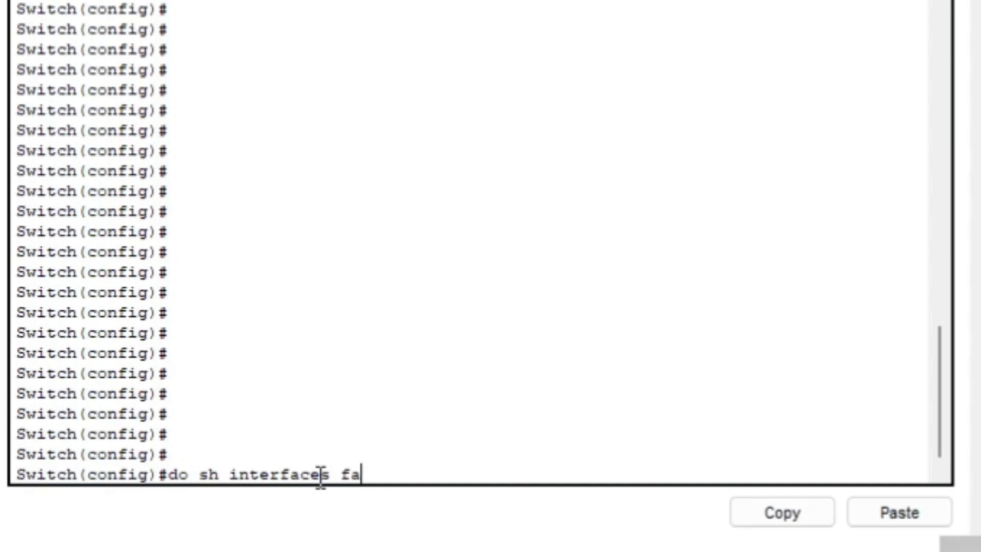
pyautogui.write('0/1 switchport')
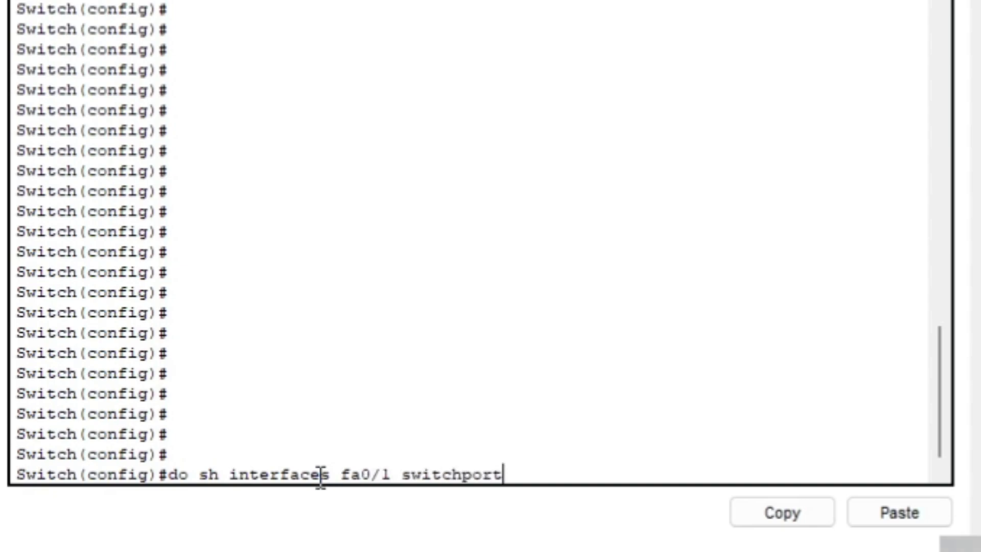
pyautogui.press('Return')
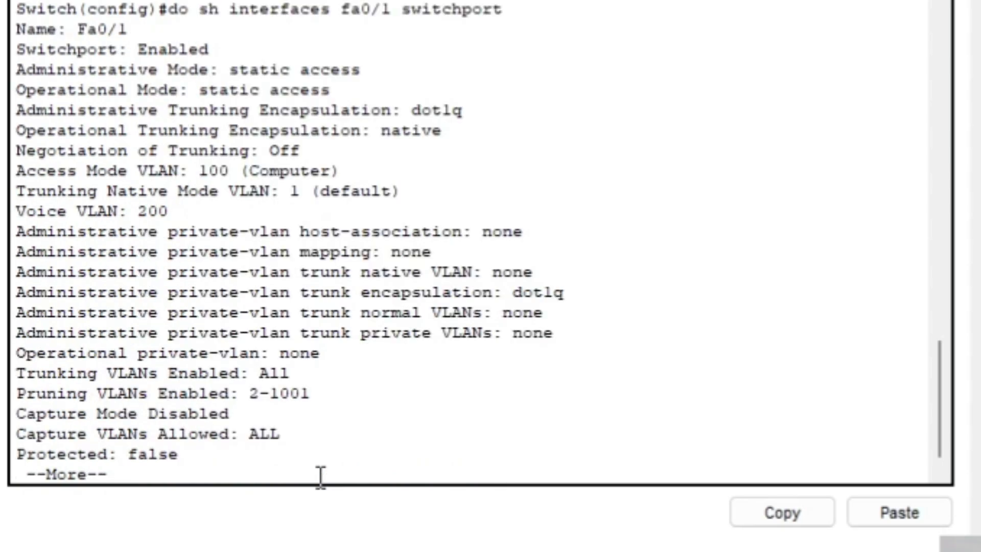
pyautogui.press('space')
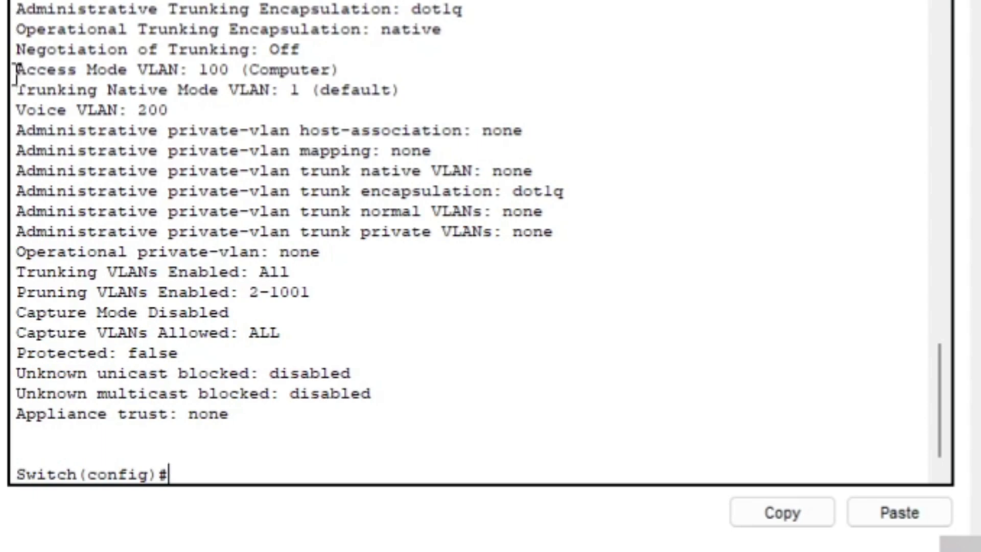
# - Highlight the Access Mode VLAN 100 and Voice VLAN 200 lines in the output
pyautogui.moveTo(16, 68); pyautogui.dragTo(383, 71)
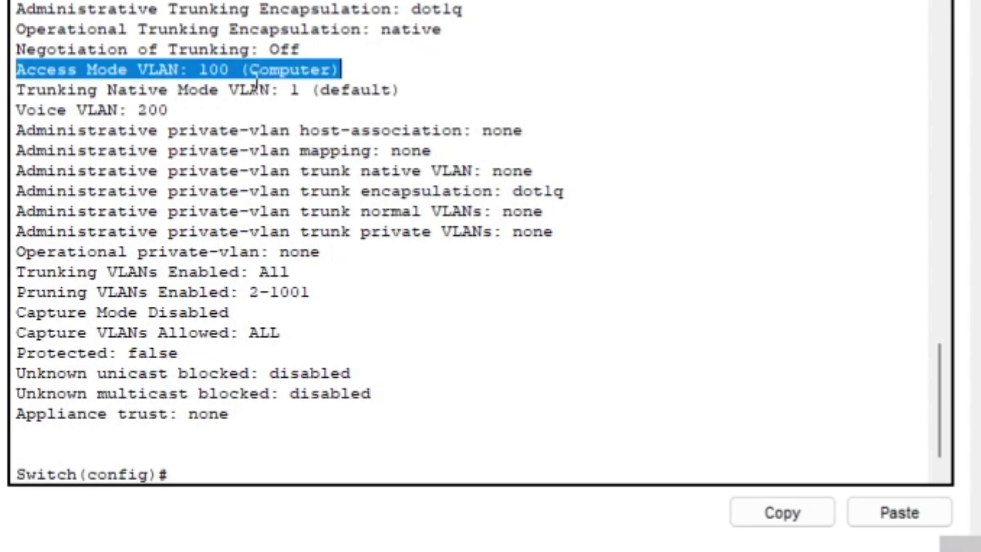
pyautogui.moveTo(18, 108); pyautogui.dragTo(193, 109)
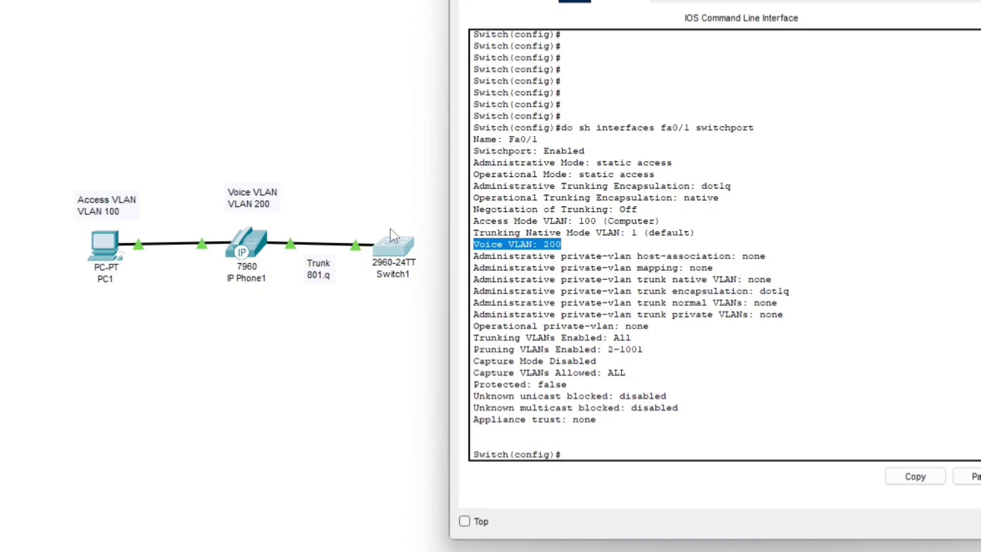
pyautogui.click(836, 232)
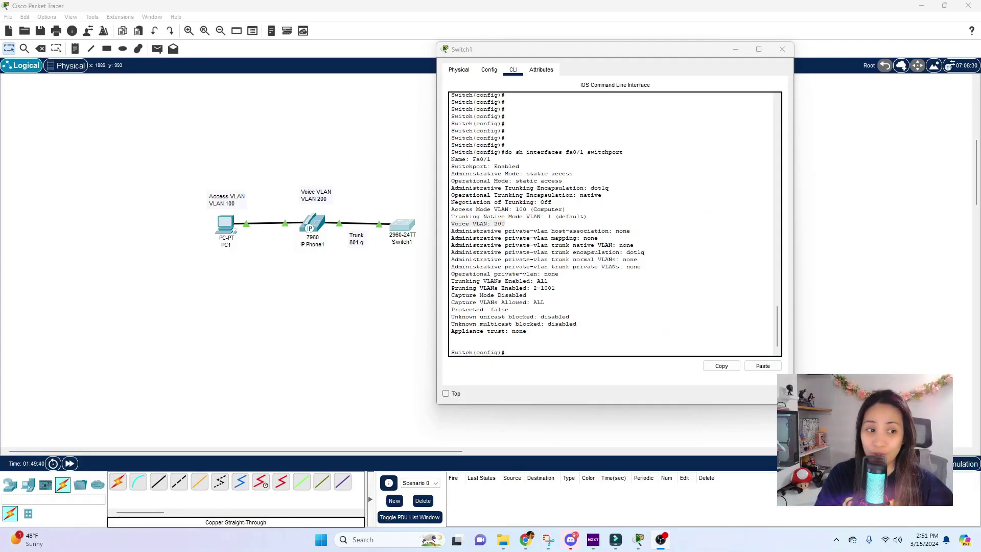